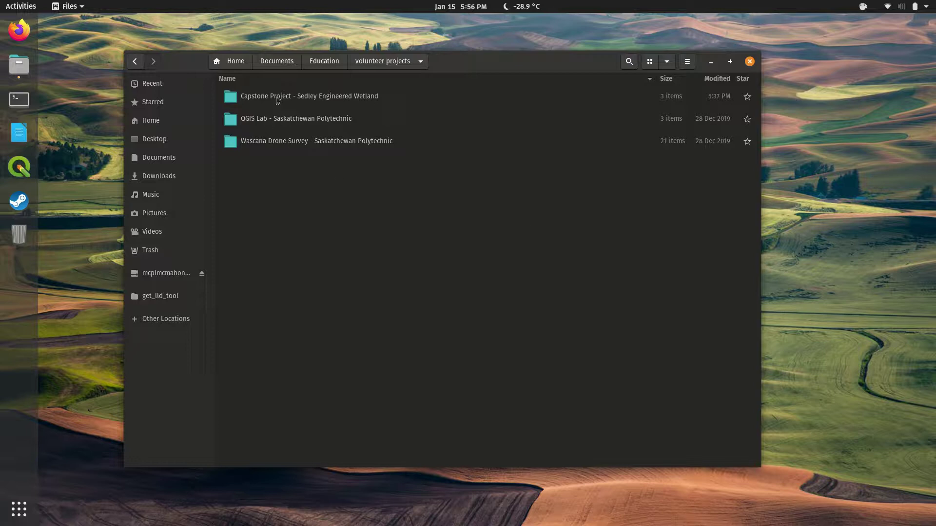
# Open the GIS Files folder inside the Capstone Project - Sedley Engineered Wetland folder
pyautogui.click(249, 99)
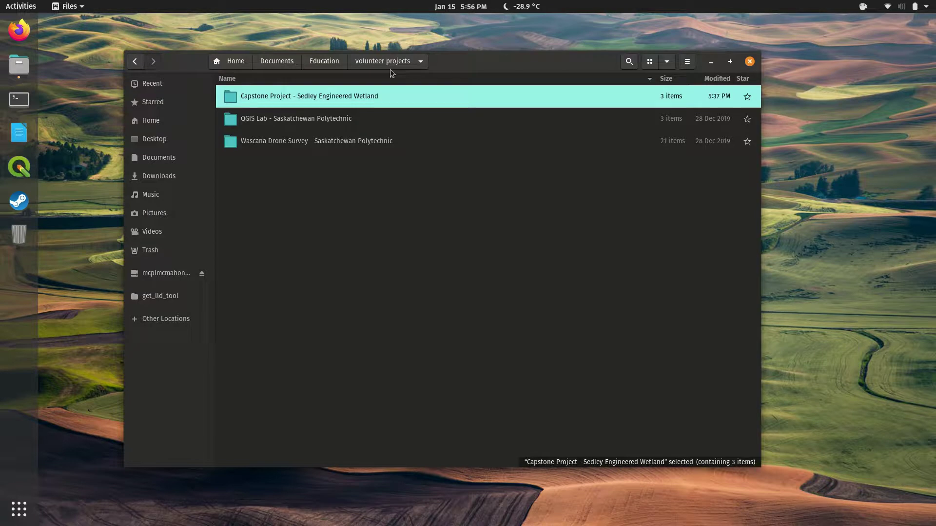
pyautogui.doubleClick(362, 94)
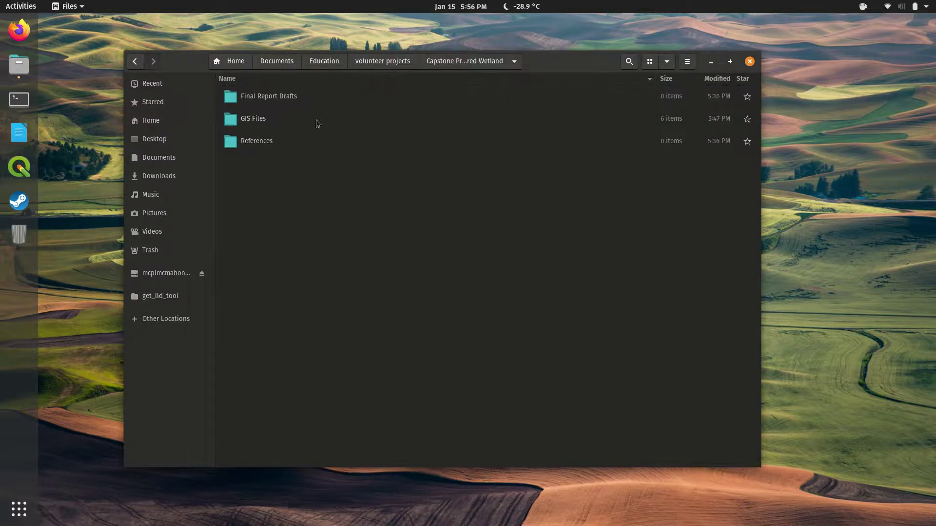
pyautogui.click(304, 119)
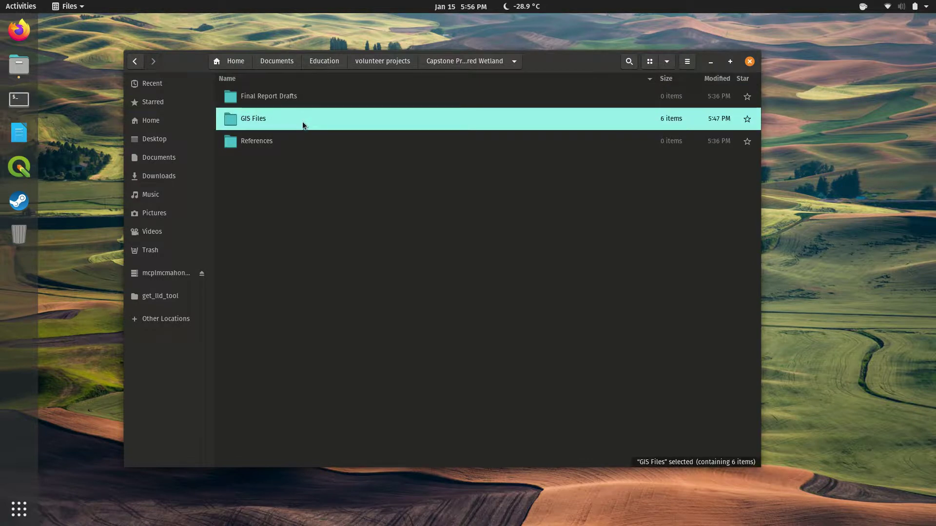
pyautogui.doubleClick(302, 121)
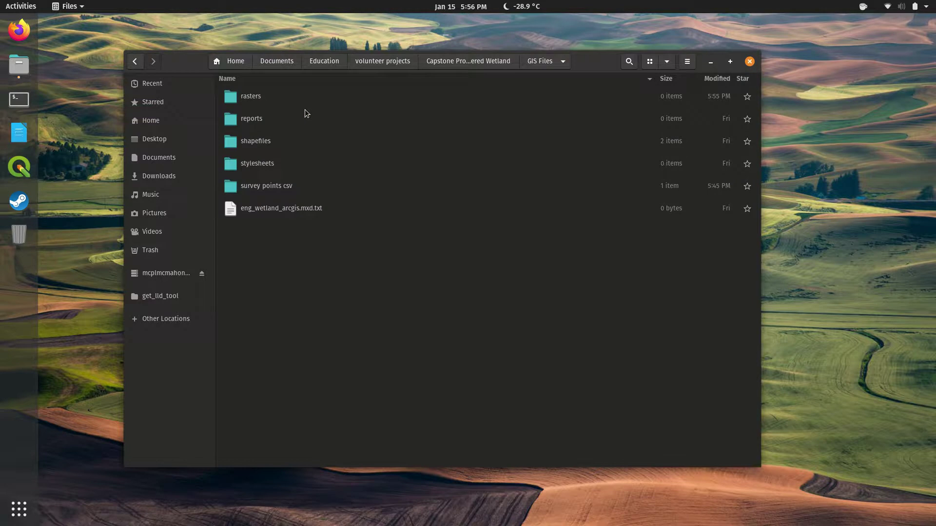
# Look over the rasters, reports, shapefiles, stylesheets and survey points csv folders and the eng_wetland_arcgis.mxd.txt file in GIS Files
pyautogui.click(279, 98)
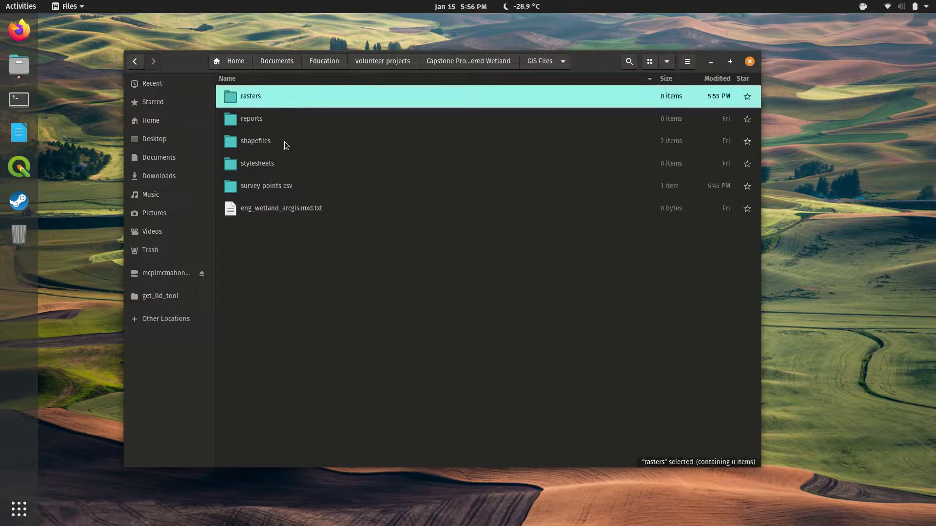
pyautogui.click(284, 146)
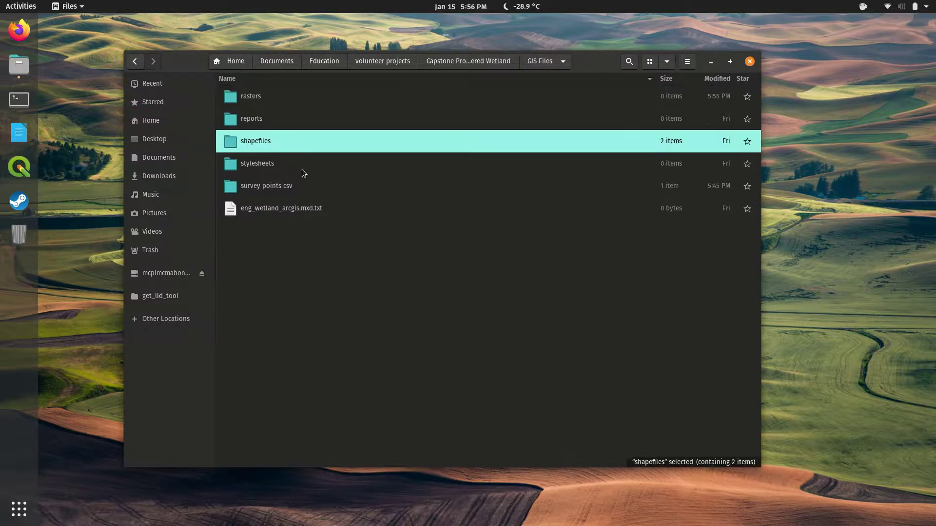
pyautogui.click(302, 189)
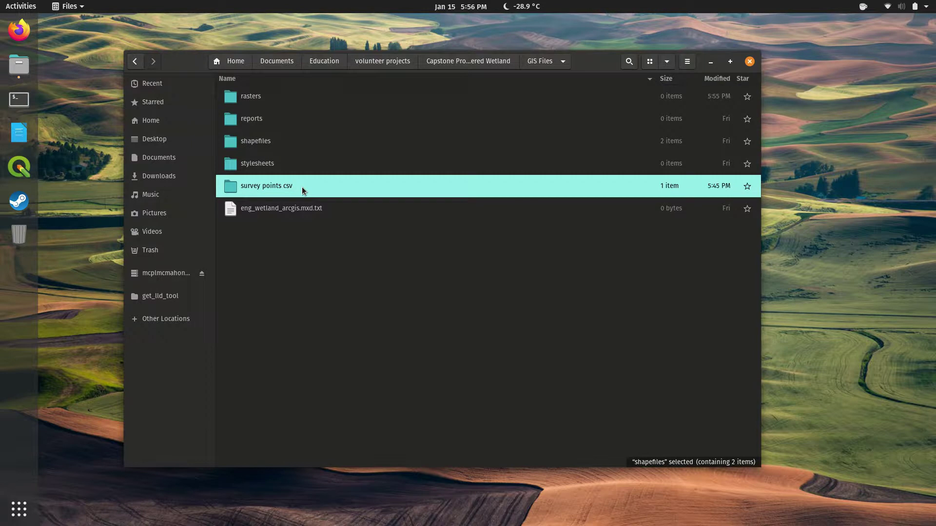
pyautogui.click(283, 124)
pyautogui.click(279, 163)
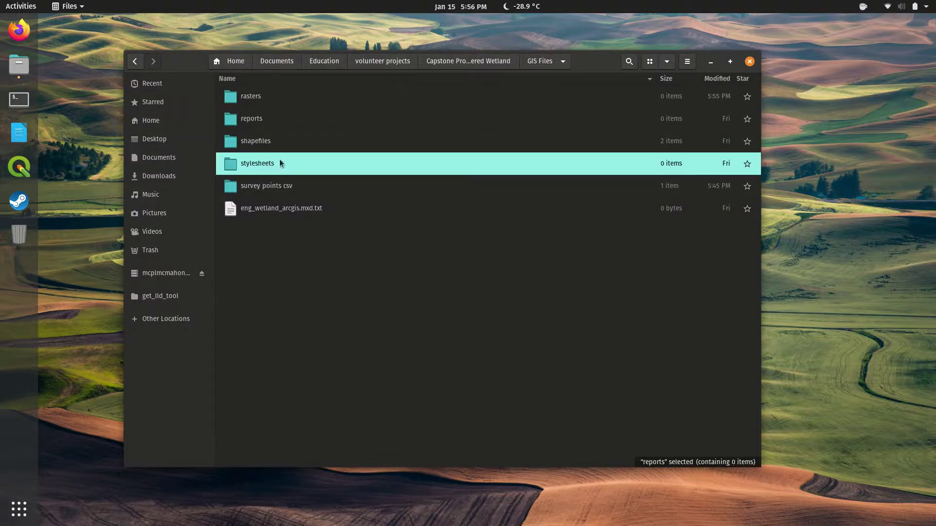
pyautogui.click(276, 138)
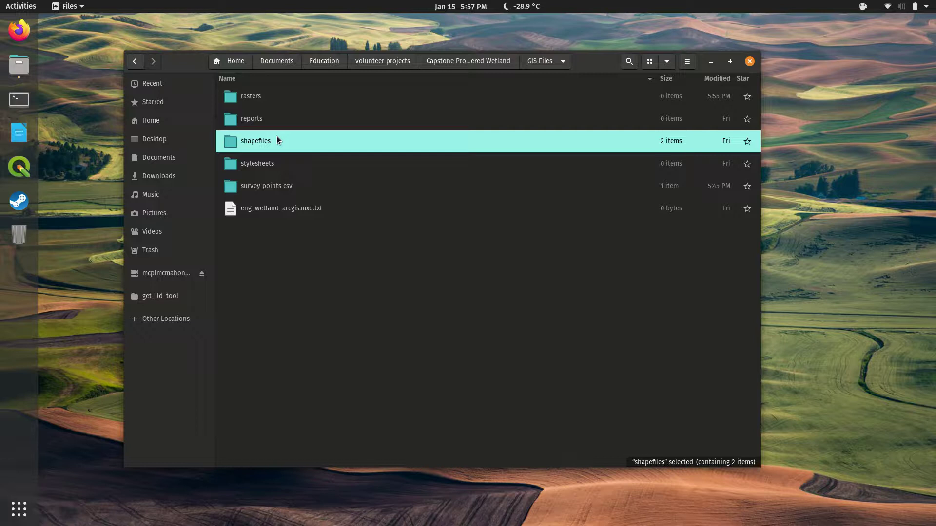
pyautogui.click(256, 210)
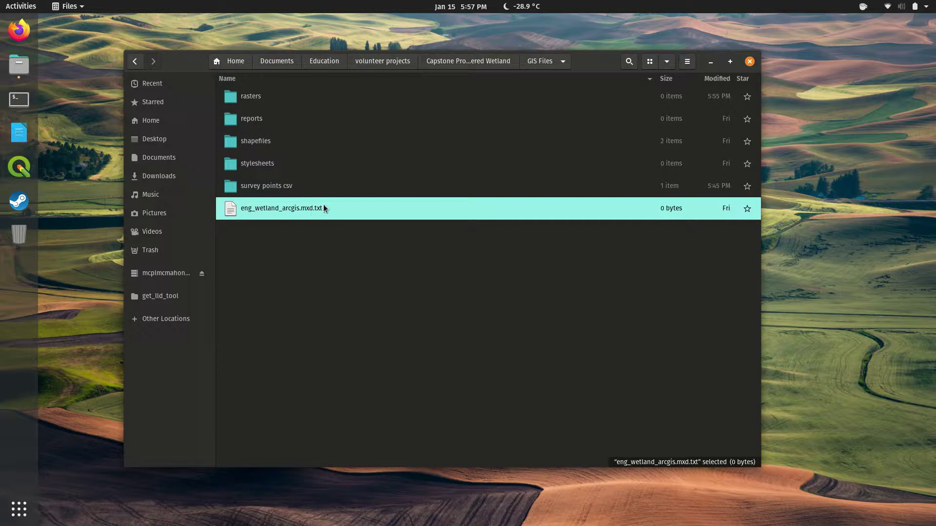
pyautogui.click(269, 230)
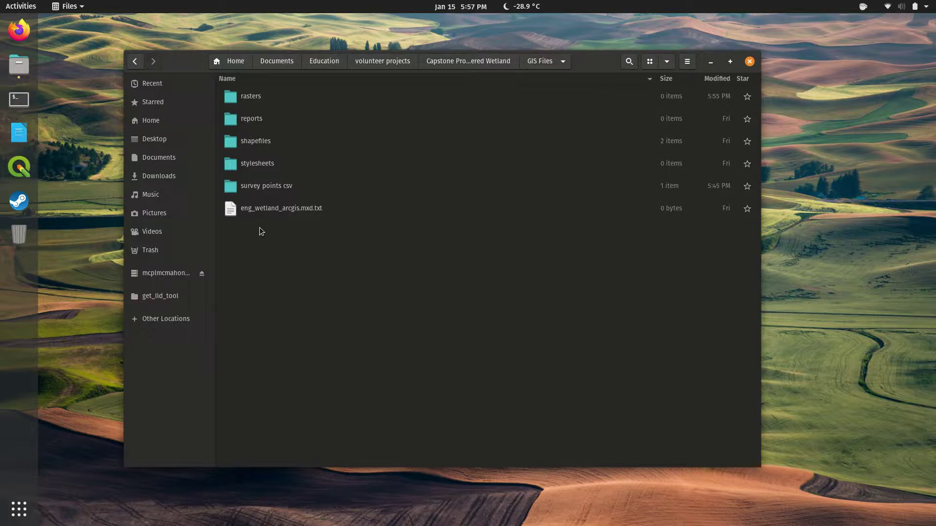
pyautogui.click(258, 145)
pyautogui.click(292, 235)
# Switch to QGIS and create a new empty project
pyautogui.click(35, 166)
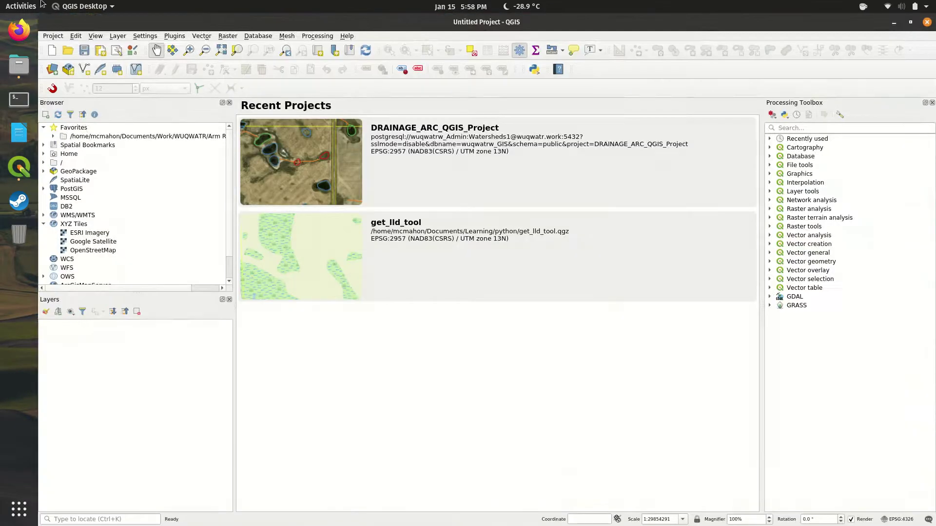
pyautogui.click(56, 39)
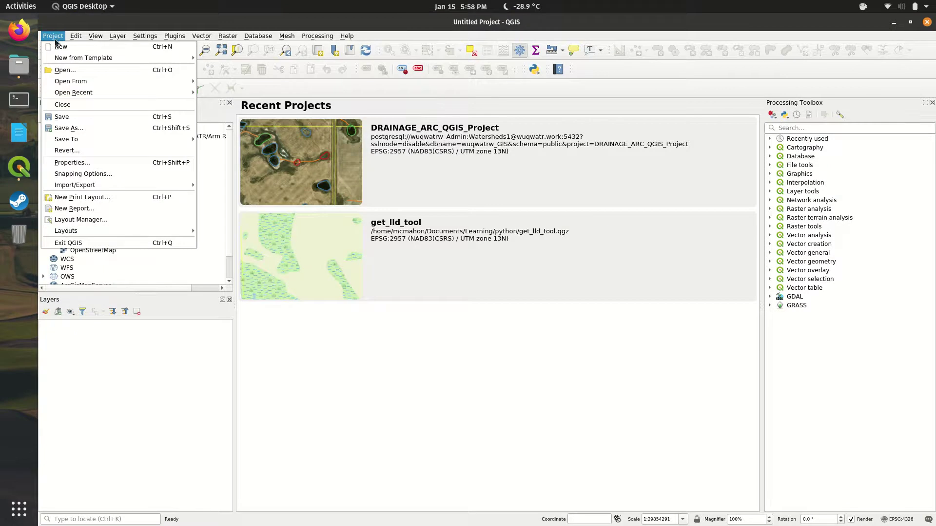
pyautogui.click(67, 50)
# Save the project as eng_wetland_qgis in QGZ format in the GIS Files folder
pyautogui.click(52, 37)
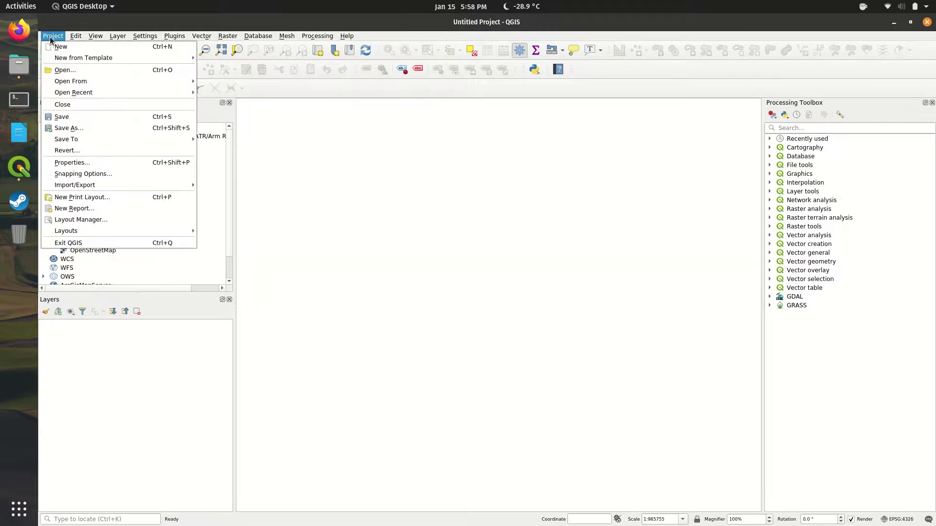
pyautogui.click(76, 126)
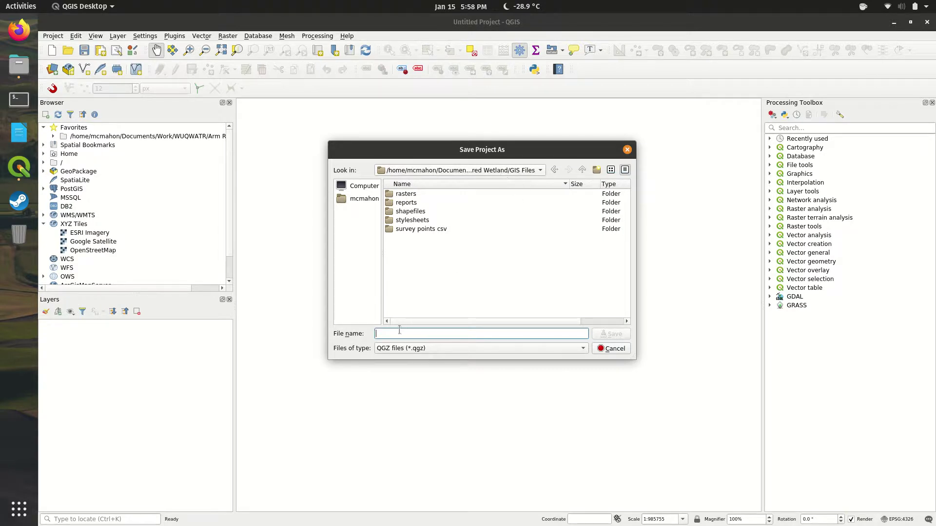
pyautogui.write('eng_wetland_qgis')
pyautogui.click(608, 341)
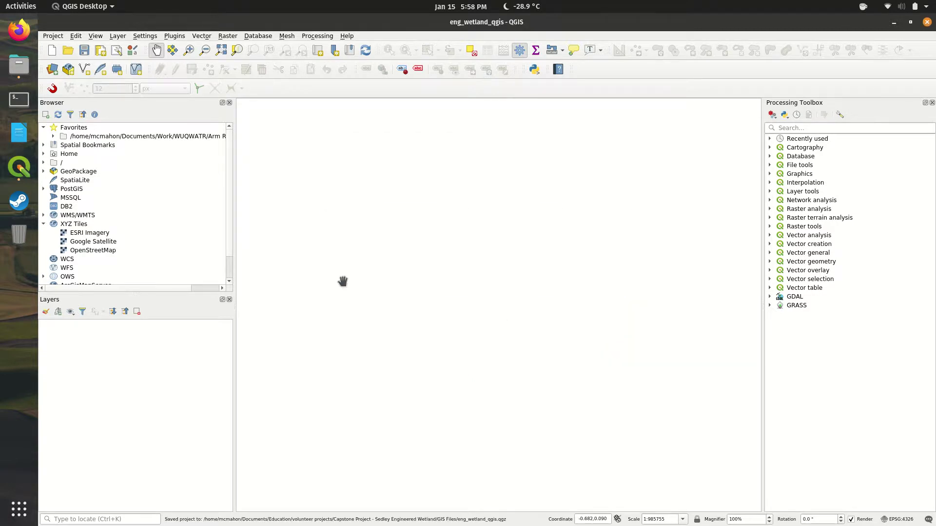
# Add the ESRI Imagery and OpenStreetMap XYZ tile layers to the project, with ESRI Imagery above OpenStreetMap
pyautogui.click(81, 234)
pyautogui.rightClick(81, 234)
pyautogui.click(94, 271)
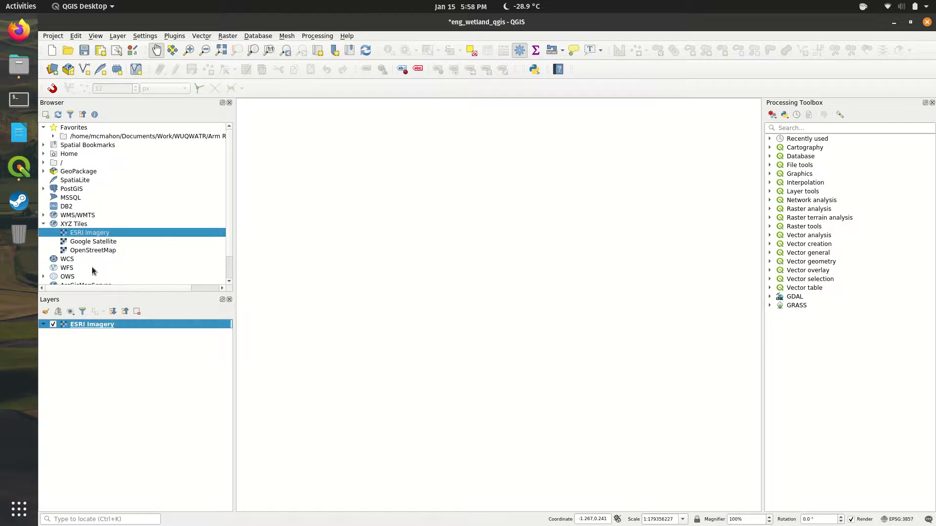
pyautogui.rightClick(87, 250)
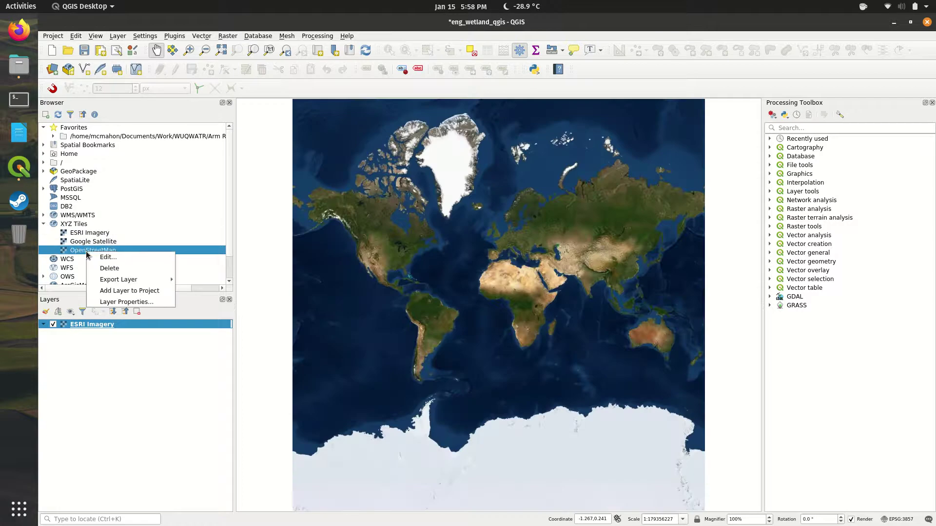
pyautogui.click(111, 291)
pyautogui.moveTo(110, 325)
pyautogui.mouseDown()
pyautogui.moveTo(101, 336)
pyautogui.moveTo(108, 341)
pyautogui.mouseUp()
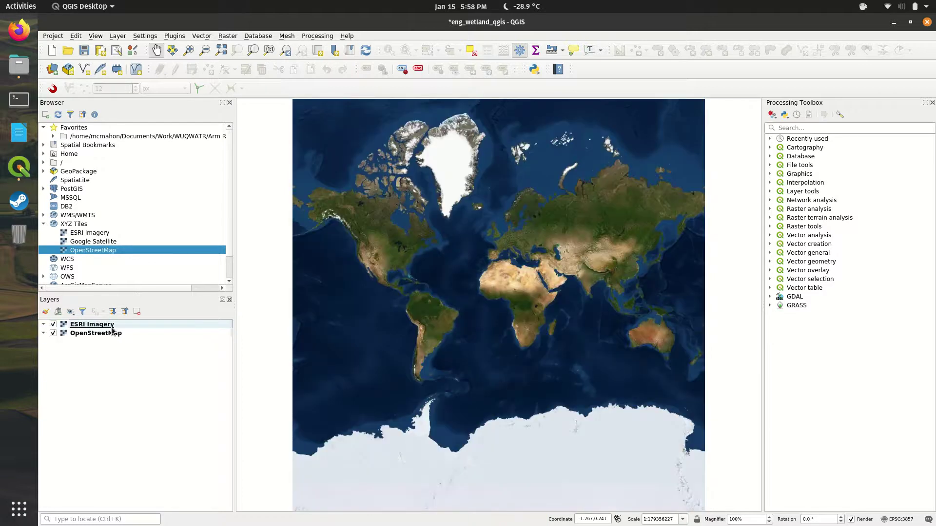
# Choose Sedley_v3.csv from the survey points csv folder as the source for a new delimited text layer
pyautogui.click(118, 35)
pyautogui.moveTo(202, 68)
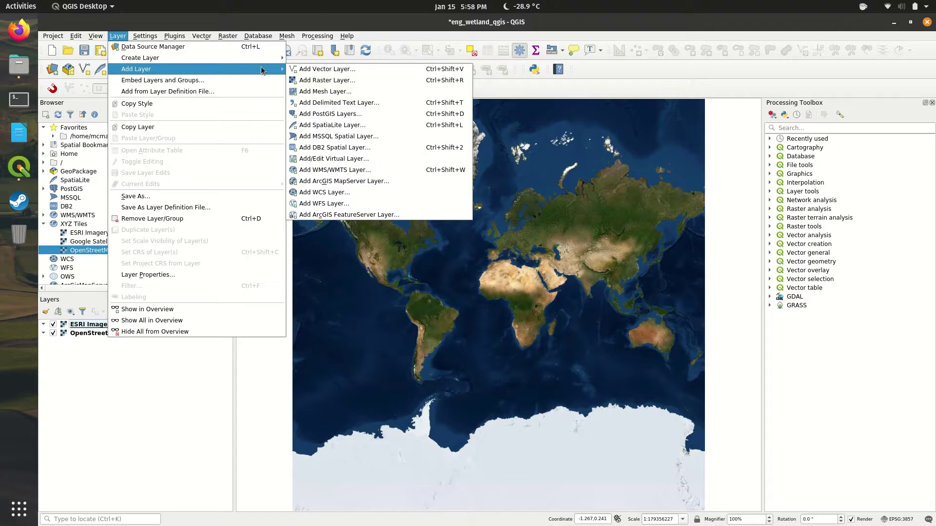
pyautogui.click(363, 102)
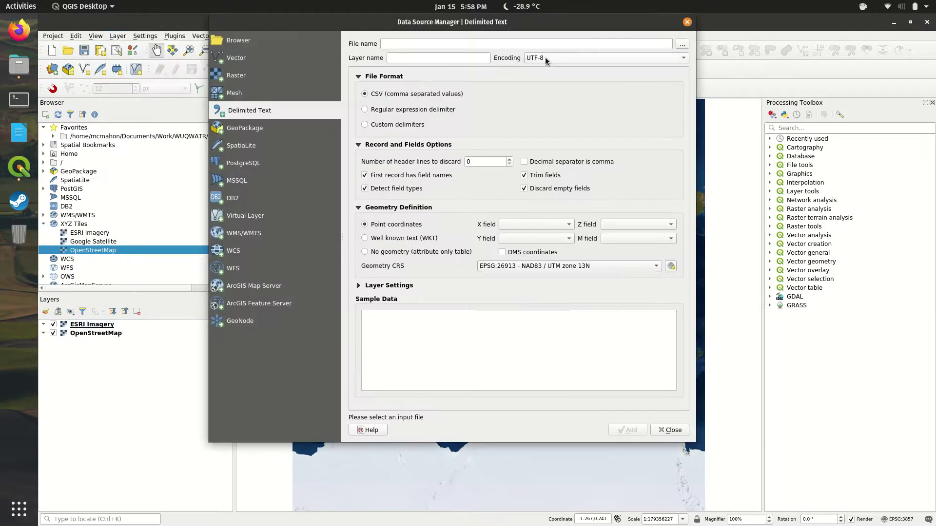
pyautogui.click(682, 44)
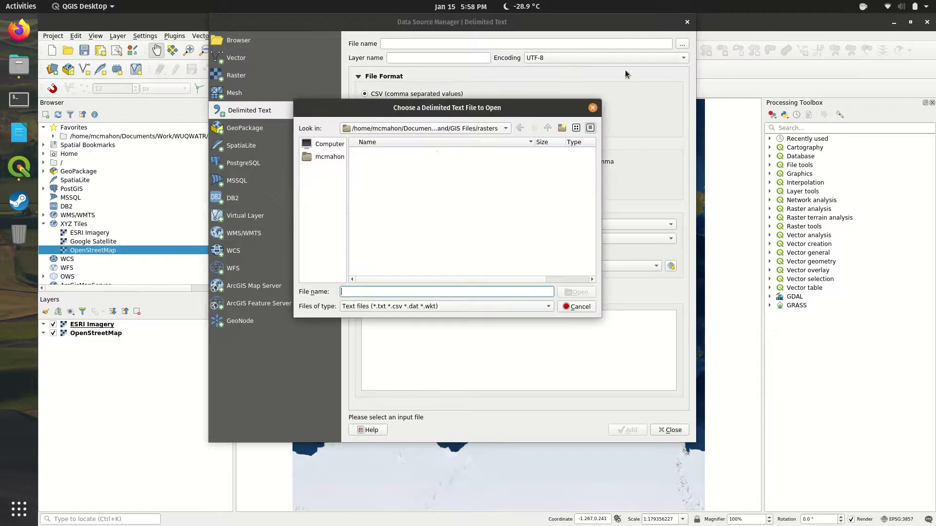
pyautogui.click(520, 127)
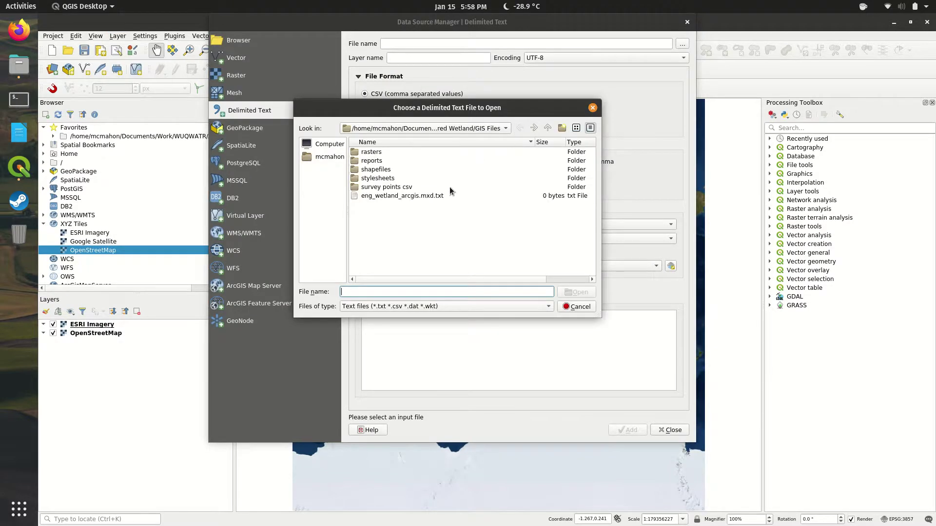
pyautogui.doubleClick(395, 188)
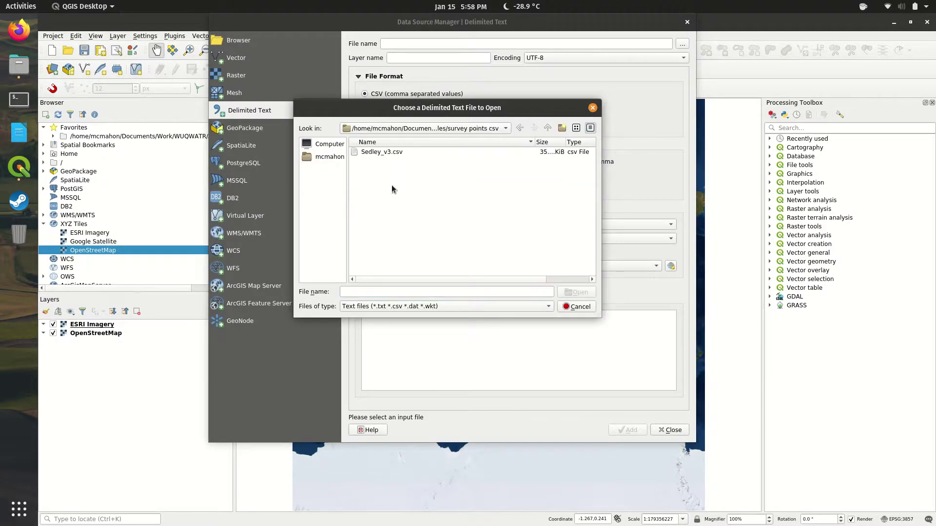
pyautogui.click(394, 150)
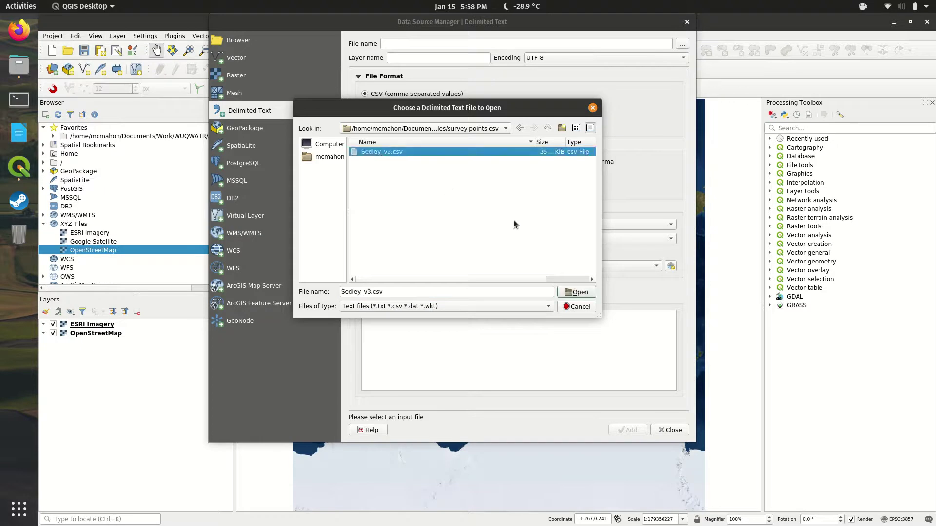
pyautogui.click(567, 292)
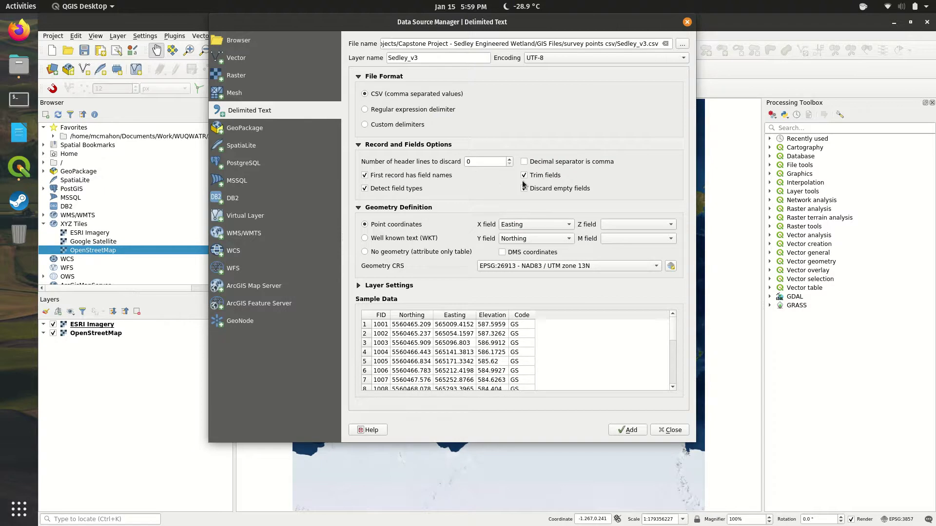
# Set the Z field to Elevation and add the Sedley_v3 points to the map
pyautogui.click(602, 225)
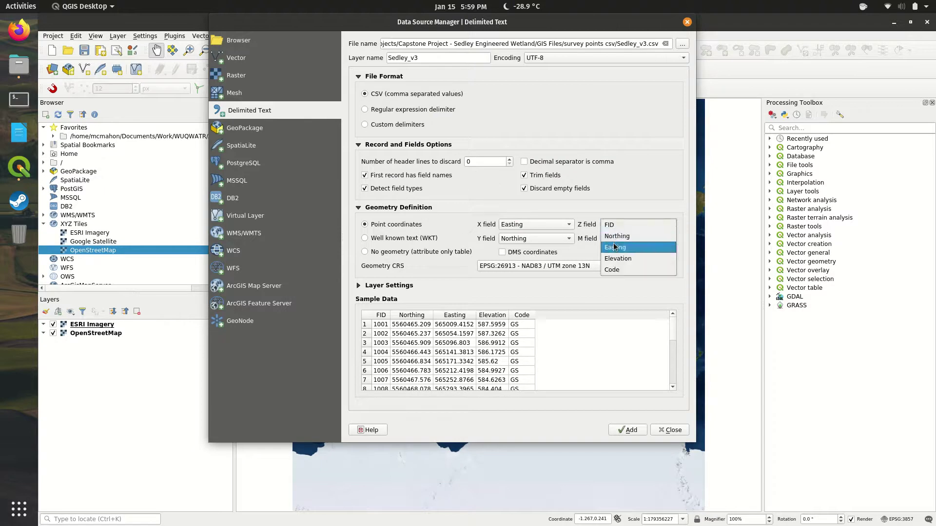
pyautogui.click(622, 259)
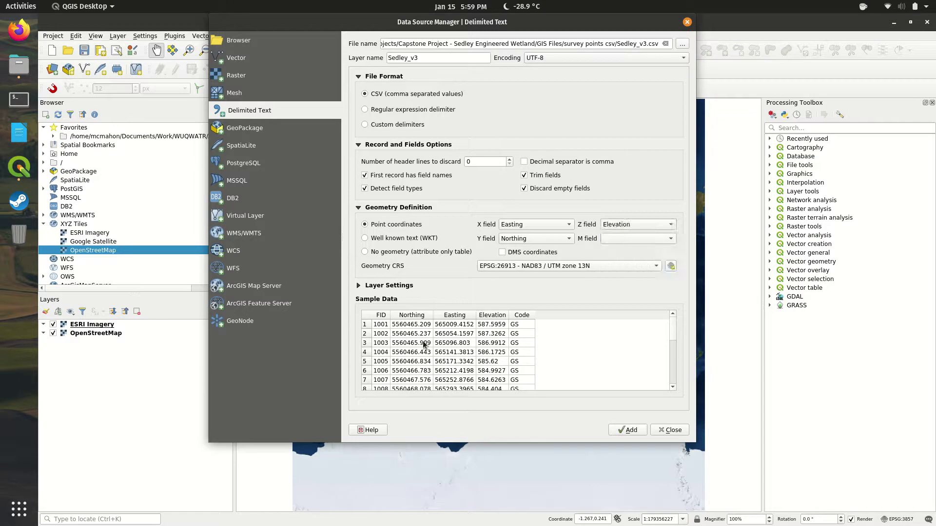
pyautogui.click(622, 431)
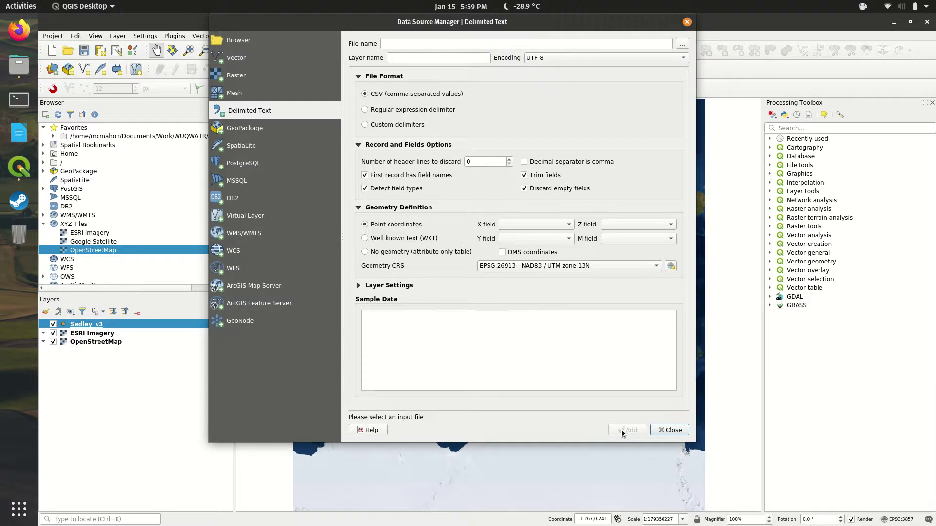
pyautogui.click(659, 431)
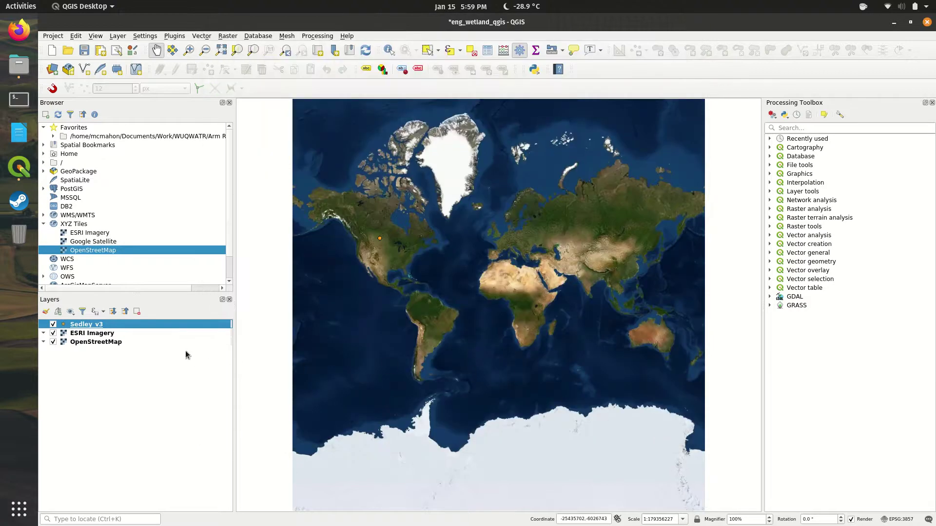
# Zoom the map to the extent of the Sedley_v3 layer and view its survey points
pyautogui.rightClick(170, 325)
pyautogui.click(195, 327)
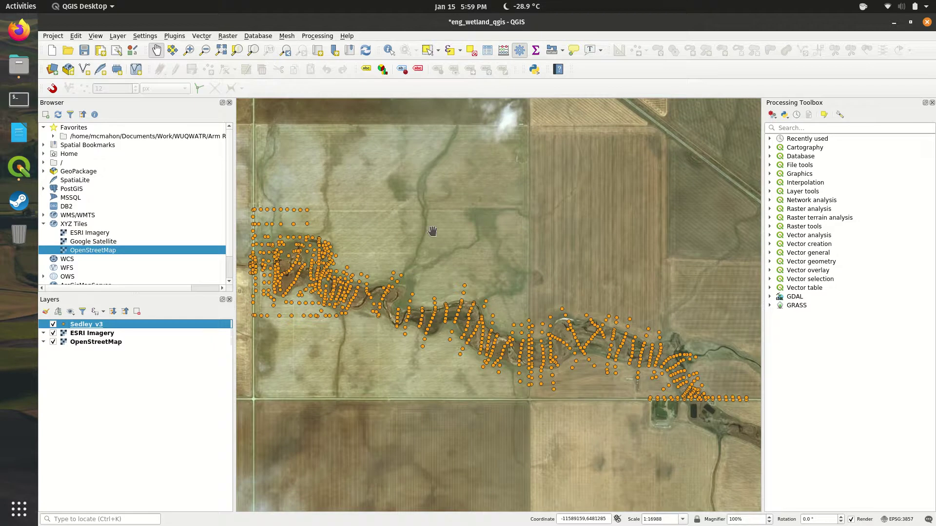
pyautogui.moveTo(434, 281); pyautogui.dragTo(454, 276)
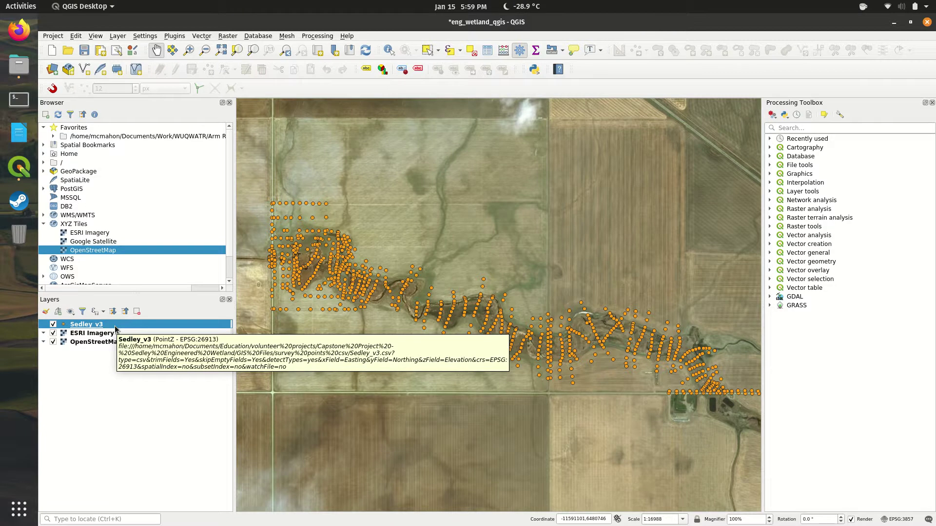
# Start exporting the Sedley_v3 layer's features to a new file and set the format to ESRI Shapefile
pyautogui.rightClick(115, 330)
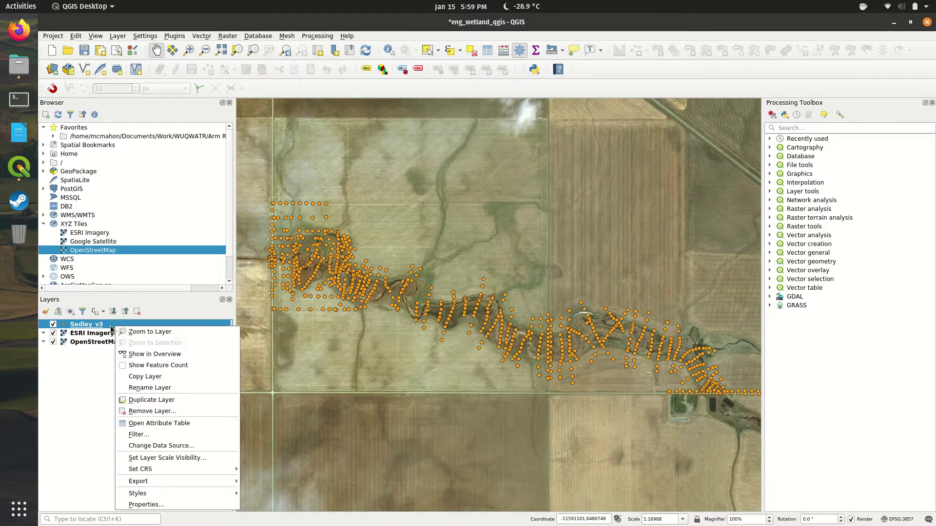
pyautogui.moveTo(153, 471)
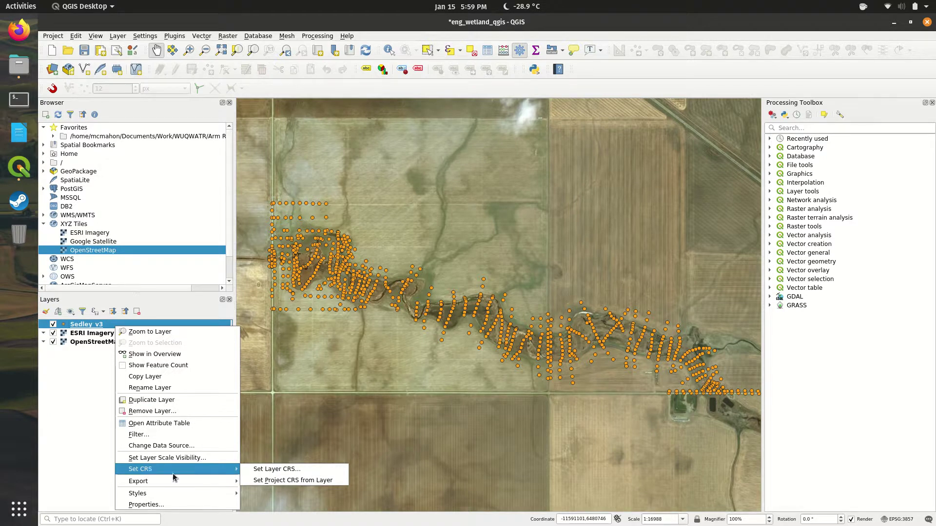
pyautogui.moveTo(212, 481)
pyautogui.click(256, 482)
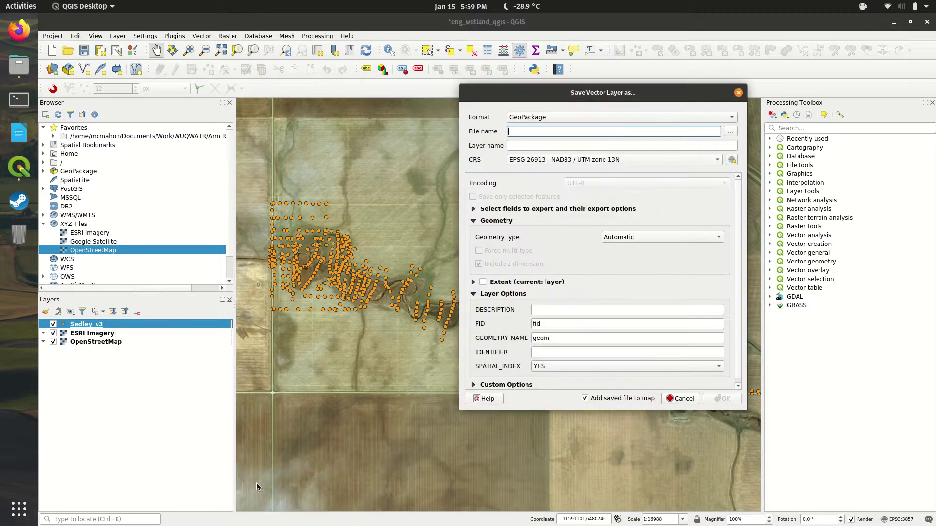
pyautogui.click(593, 117)
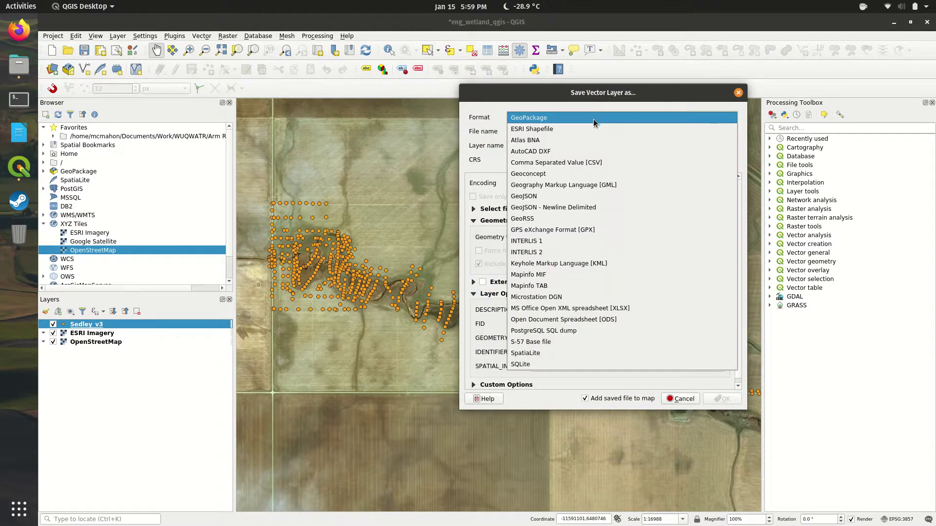
pyautogui.click(593, 125)
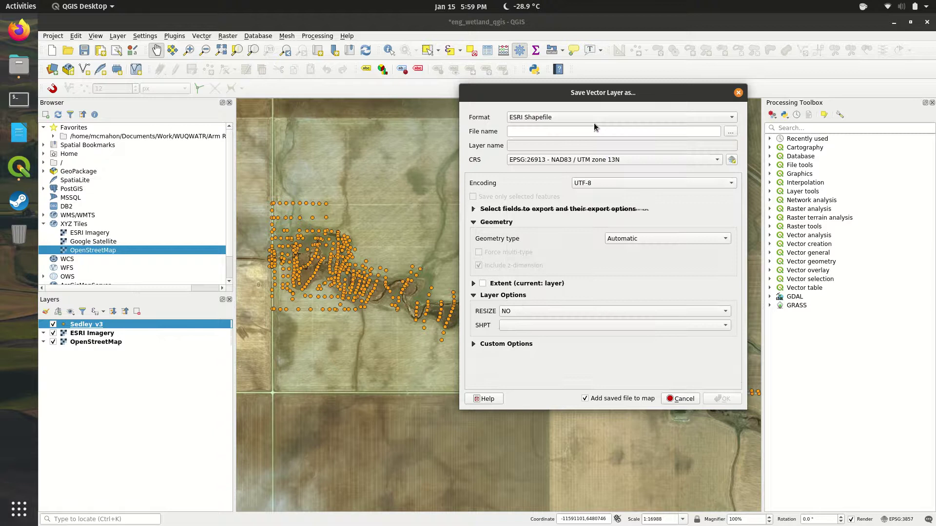
# Browse to the shapefiles folder in the Sedley Engineered Wetland project's GIS Files folder as the location for the exported layer
pyautogui.click(730, 132)
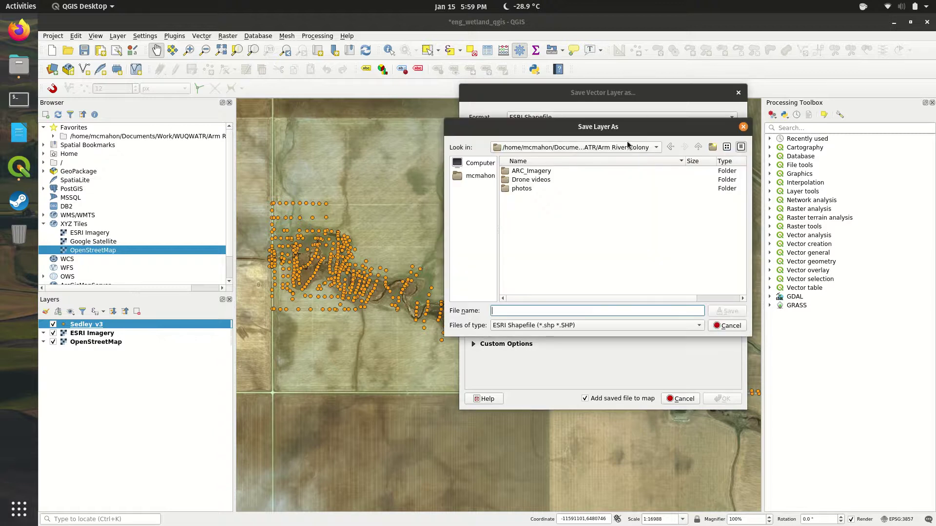
pyautogui.click(670, 148)
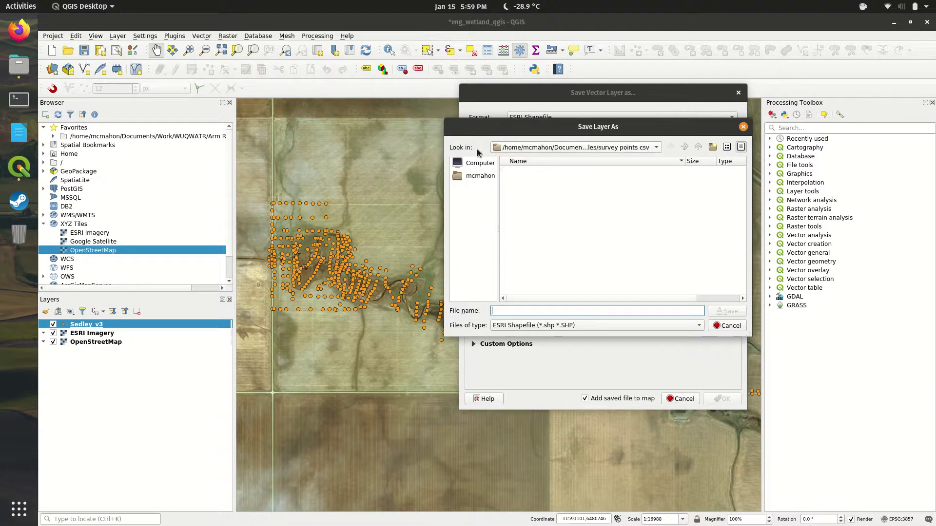
pyautogui.click(485, 176)
pyautogui.click(532, 182)
pyautogui.doubleClick(532, 181)
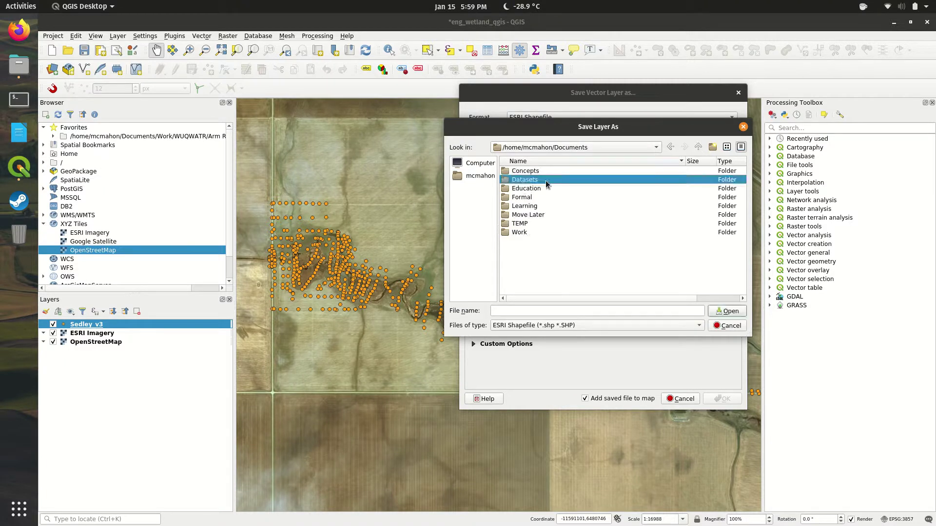
pyautogui.doubleClick(532, 194)
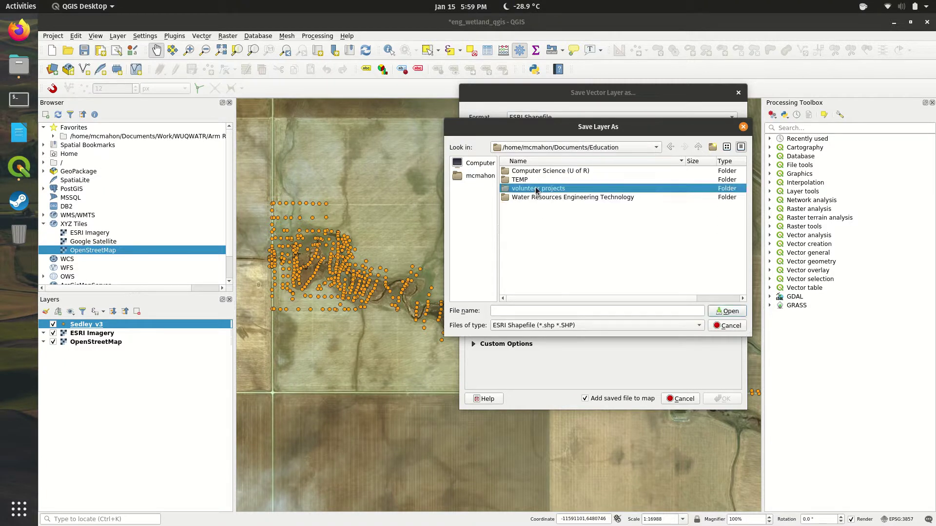
pyautogui.doubleClick(536, 189)
pyautogui.click(536, 172)
pyautogui.doubleClick(536, 171)
pyautogui.click(537, 180)
pyautogui.doubleClick(536, 180)
pyautogui.click(526, 188)
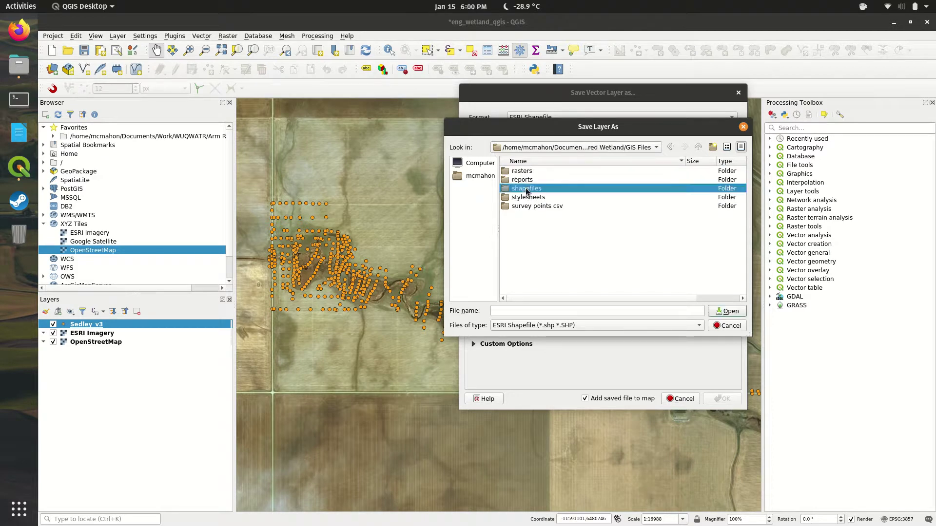
pyautogui.doubleClick(526, 189)
# Name the shapefile sedley_v3_corrected and export it with EPSG:26913 - NAD83 / UTM zone 13N, adding it to the map
pyautogui.click(525, 311)
pyautogui.write('s')
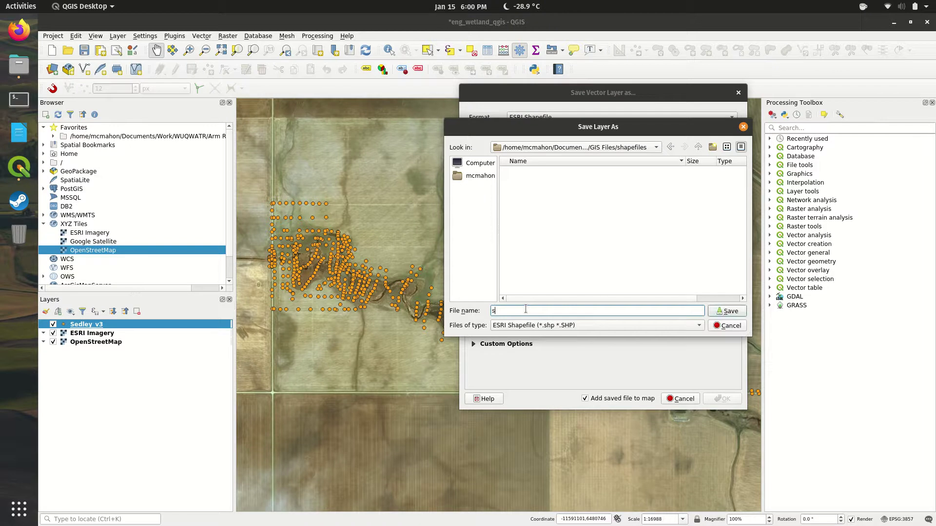
pyautogui.write('edley_')
pyautogui.write('v3_cur')
pyautogui.write('corrected')
pyautogui.click(727, 312)
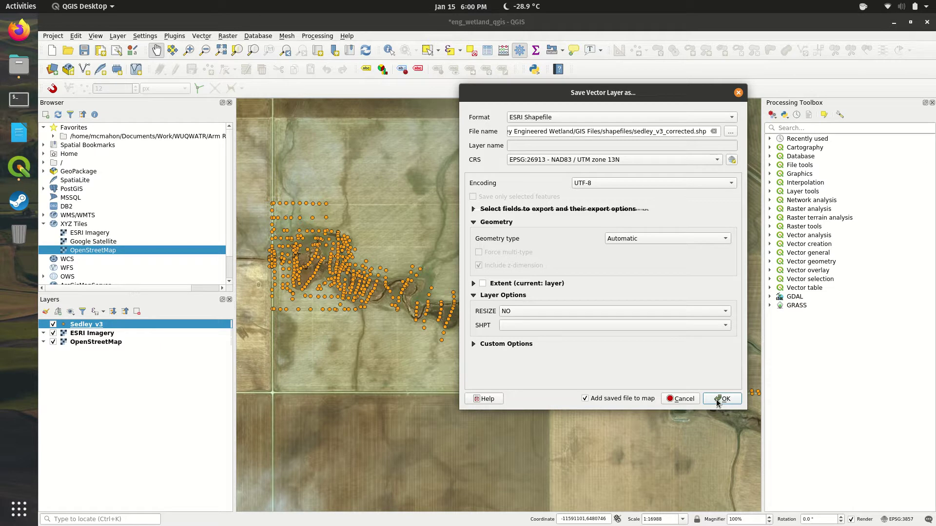
pyautogui.click(717, 401)
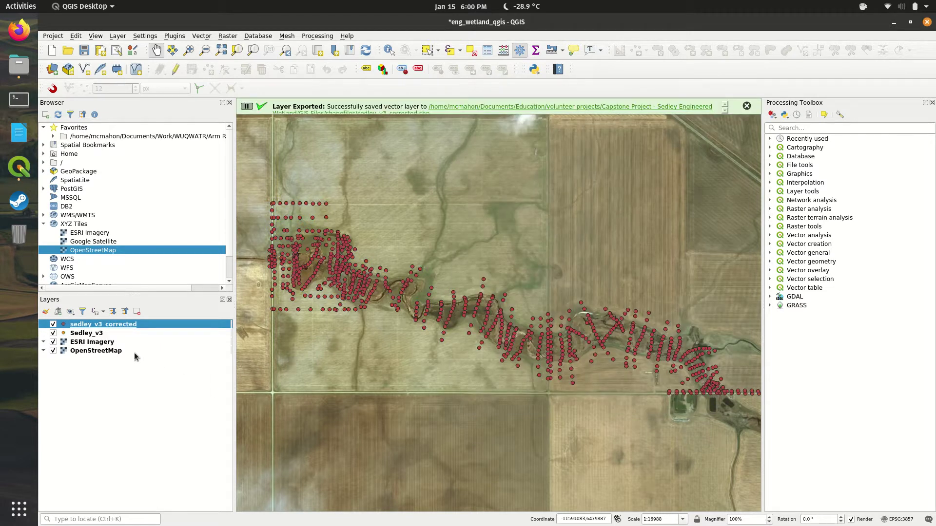
# Remove the original Sedley_v3 delimited text layer from the project
pyautogui.click(97, 335)
pyautogui.rightClick(97, 335)
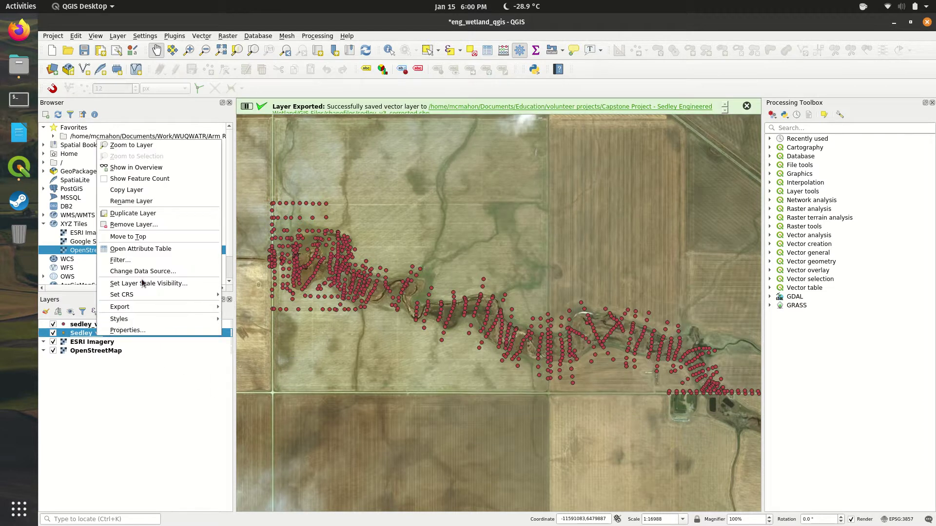
pyautogui.click(157, 225)
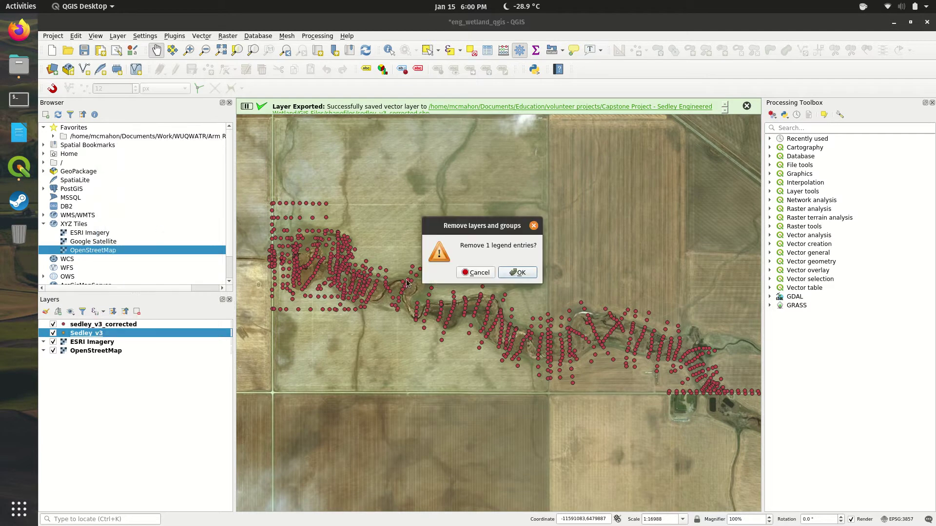
pyautogui.click(515, 273)
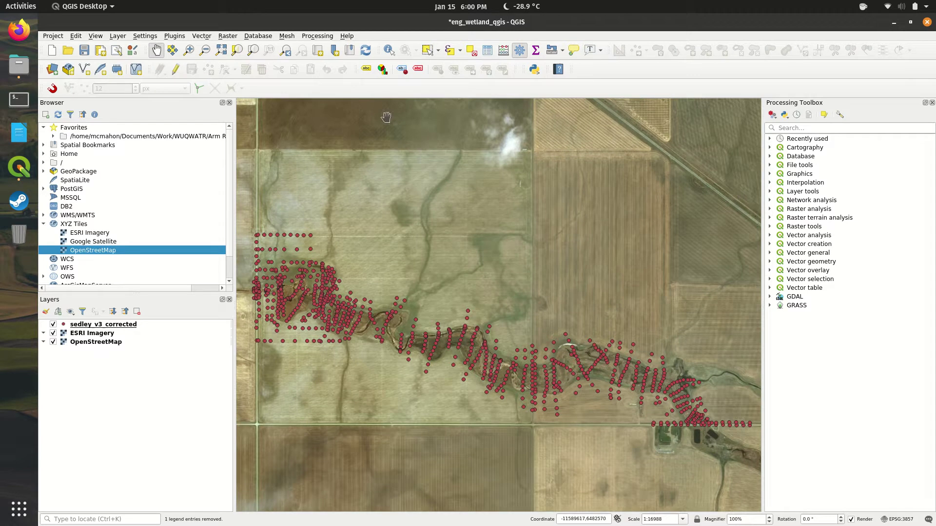
# Save the project and look closer at the sedley_v3_corrected points along the eastern part of the creek
pyautogui.click(84, 50)
pyautogui.moveTo(451, 266); pyautogui.dragTo(442, 203)
pyautogui.moveTo(565, 247); pyautogui.dragTo(474, 244)
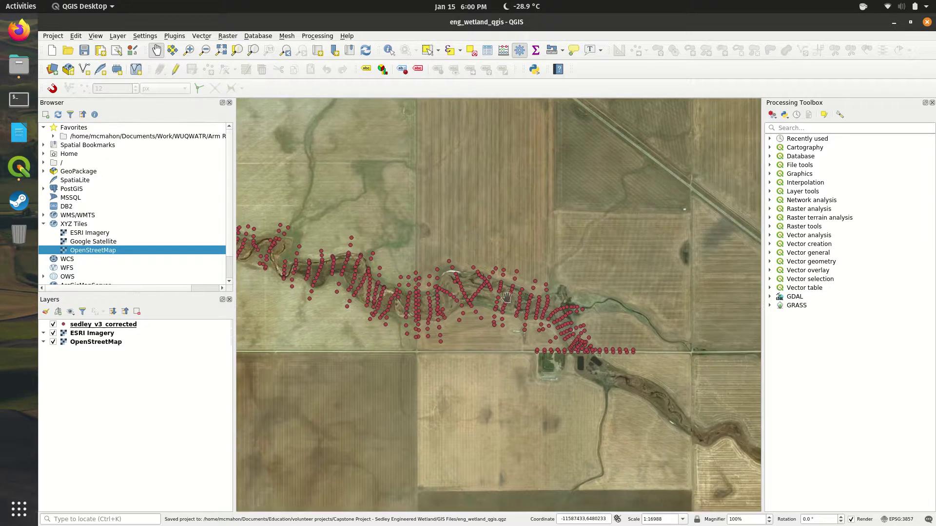
pyautogui.scroll(1, 516, 307)
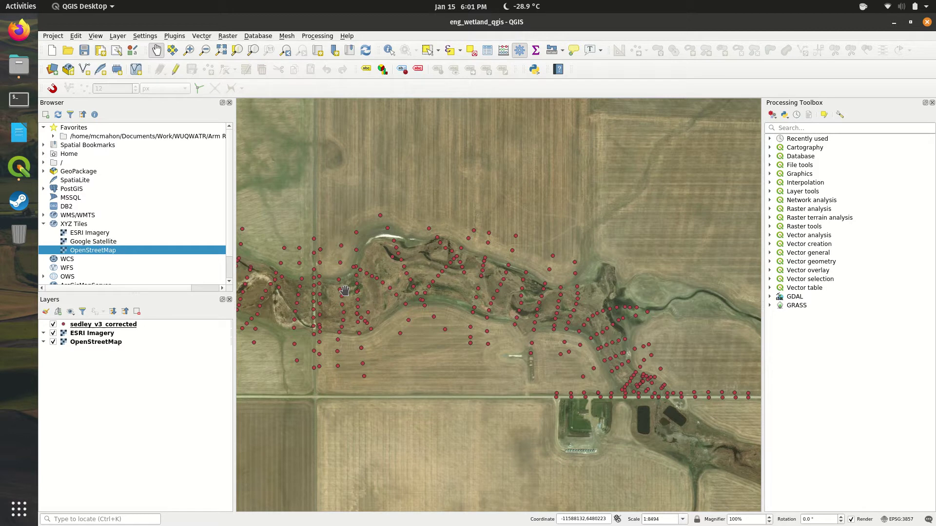
pyautogui.moveTo(145, 326)
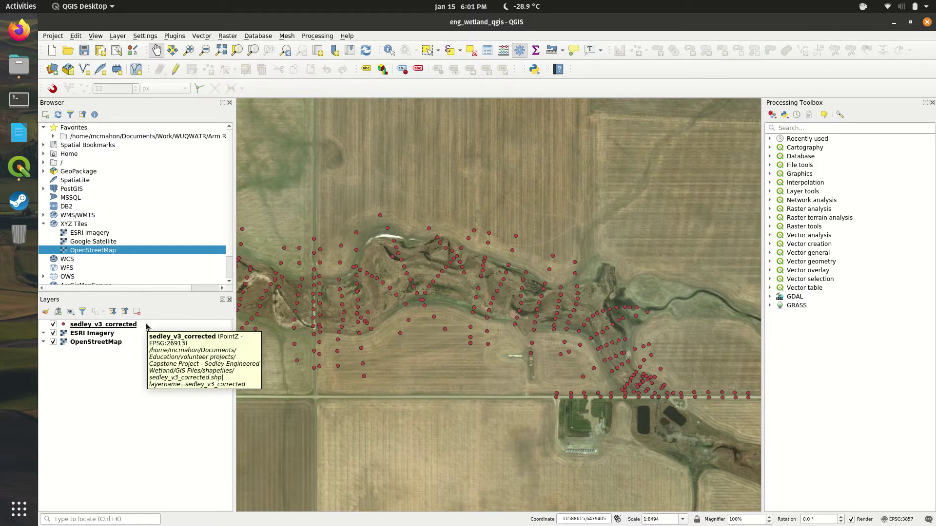